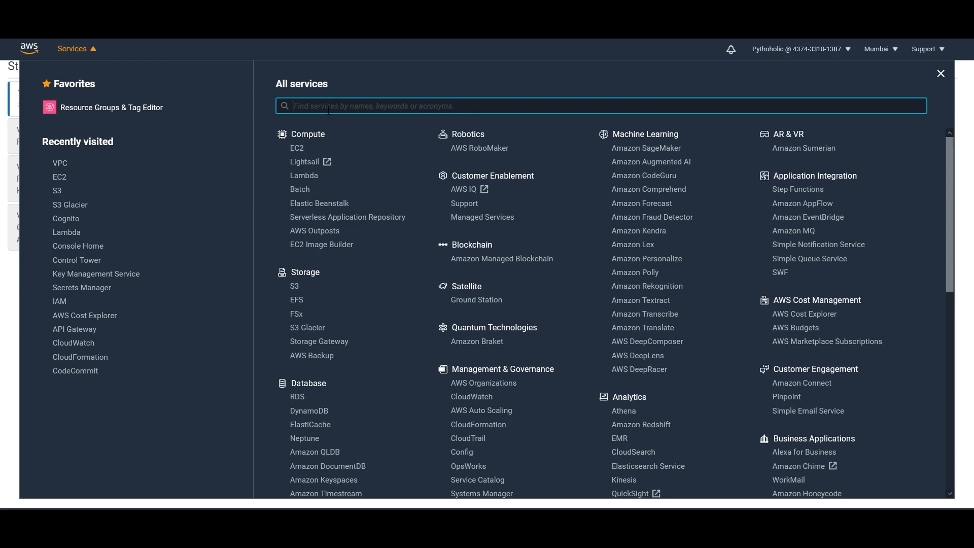
# Find the VPC service and open the list of your VPCs
pyautogui.write('VPC')
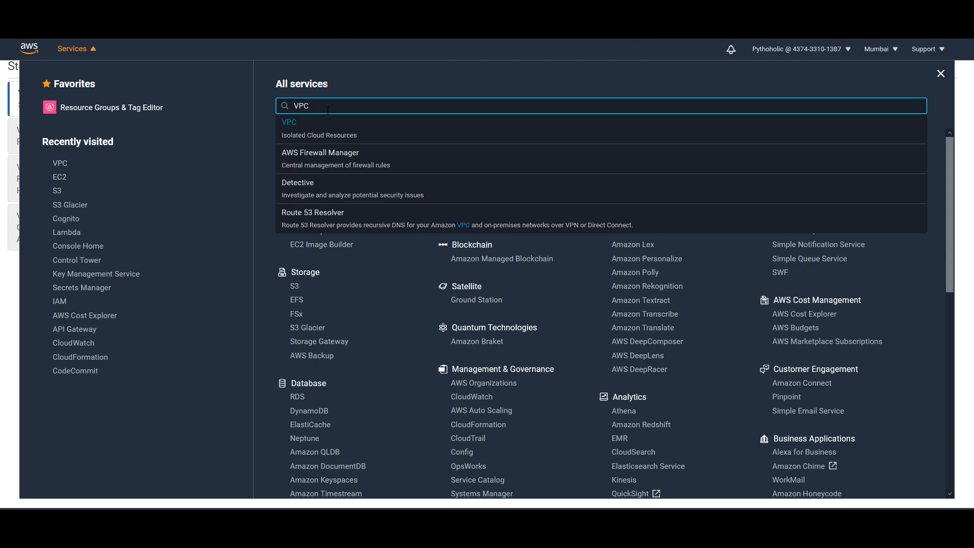
pyautogui.rightClick(317, 130)
pyautogui.click(326, 138)
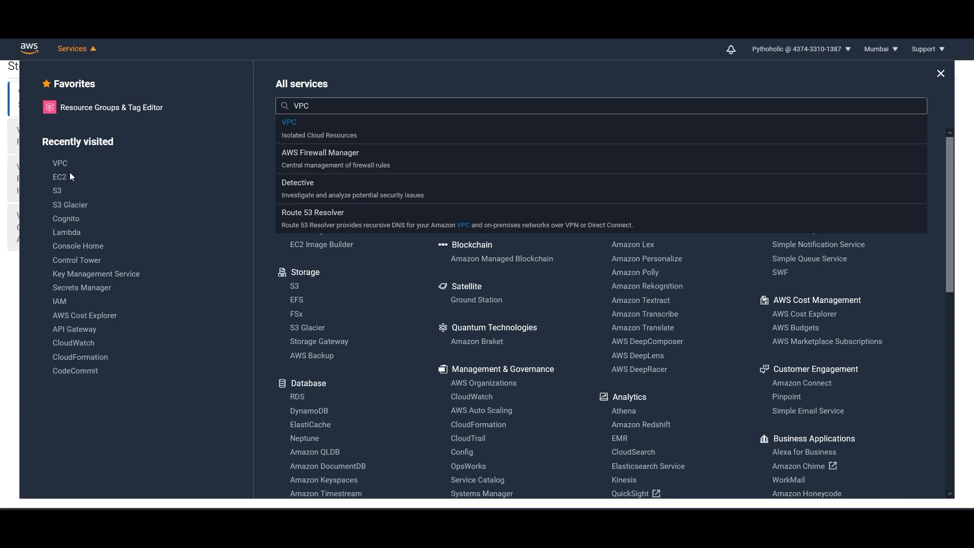
pyautogui.click(58, 163)
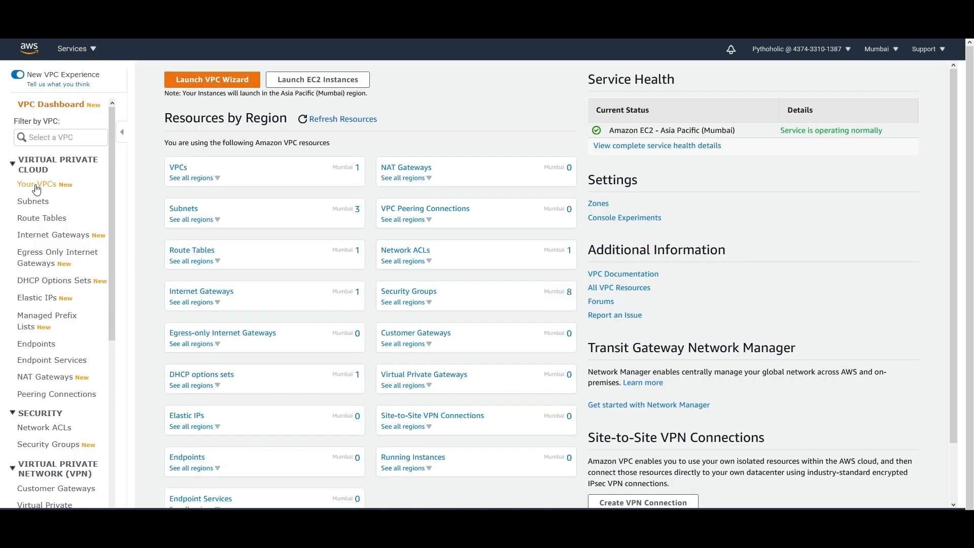
pyautogui.click(36, 185)
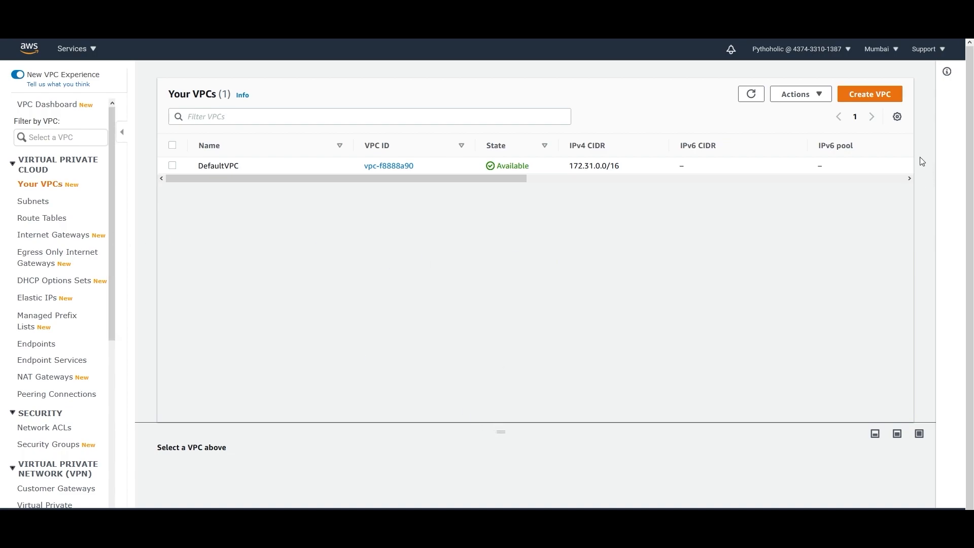
# Create a VPC named my-vpc-01 with IPv4 CIDR block 10.0.0.0/16, no IPv6 CIDR block and default tenancy
pyautogui.click(869, 96)
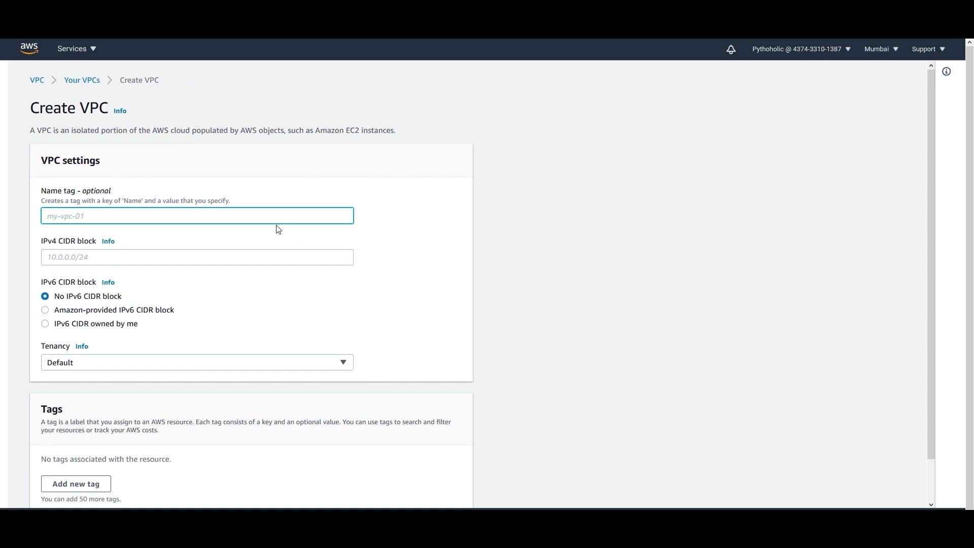
pyautogui.write('my-vp')
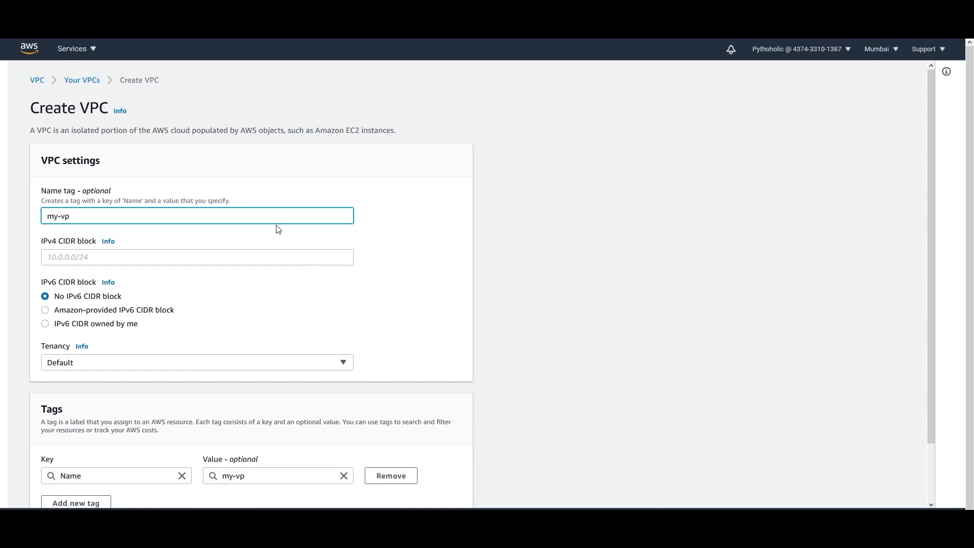
pyautogui.write('c-01')
pyautogui.click(212, 251)
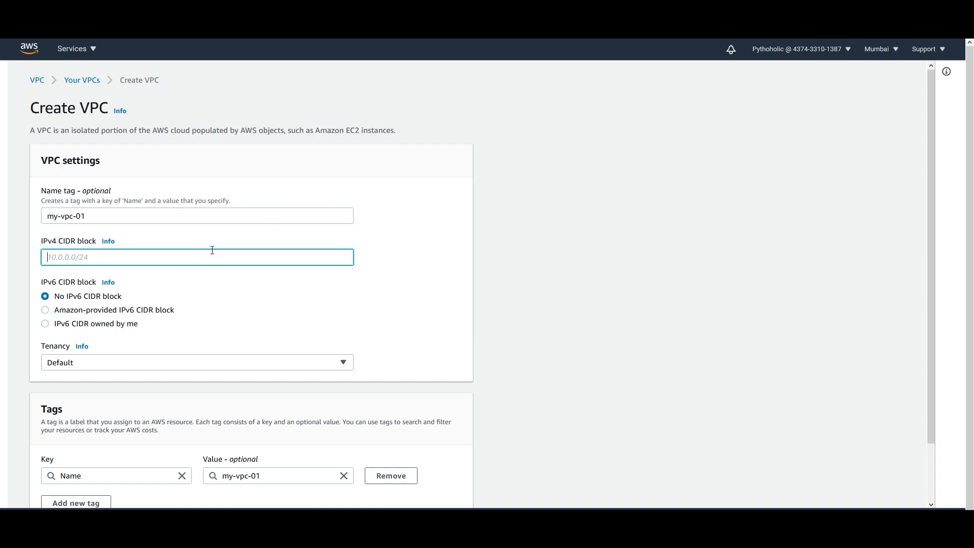
pyautogui.write('10.0.0.0/16')
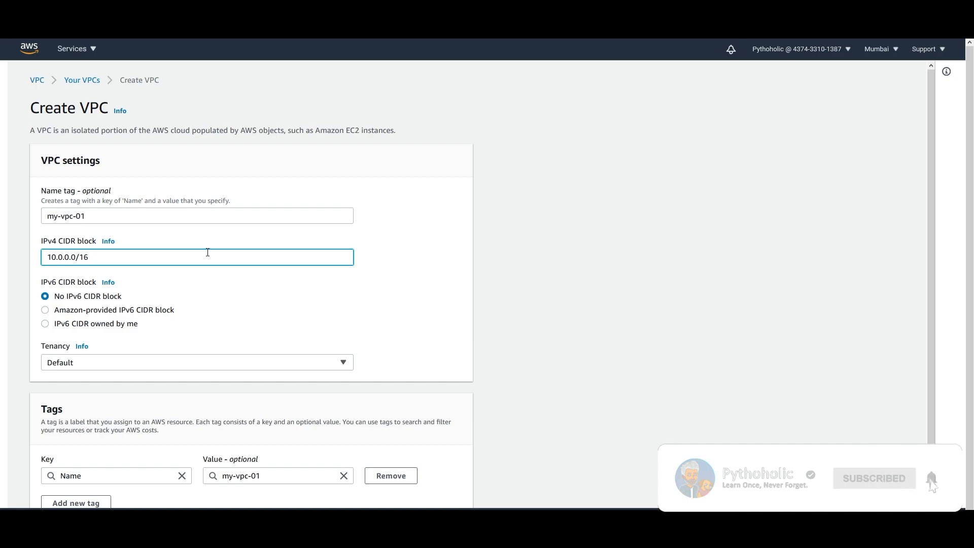
pyautogui.scroll(-1, 315, 289)
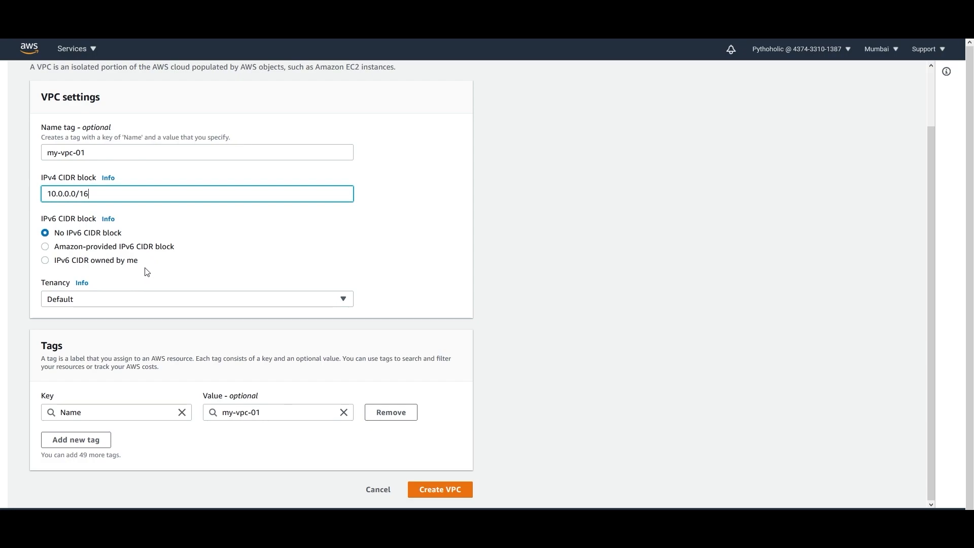
pyautogui.click(149, 303)
pyautogui.click(427, 260)
pyautogui.scroll(2, 436, 264)
pyautogui.scroll(-2, 436, 274)
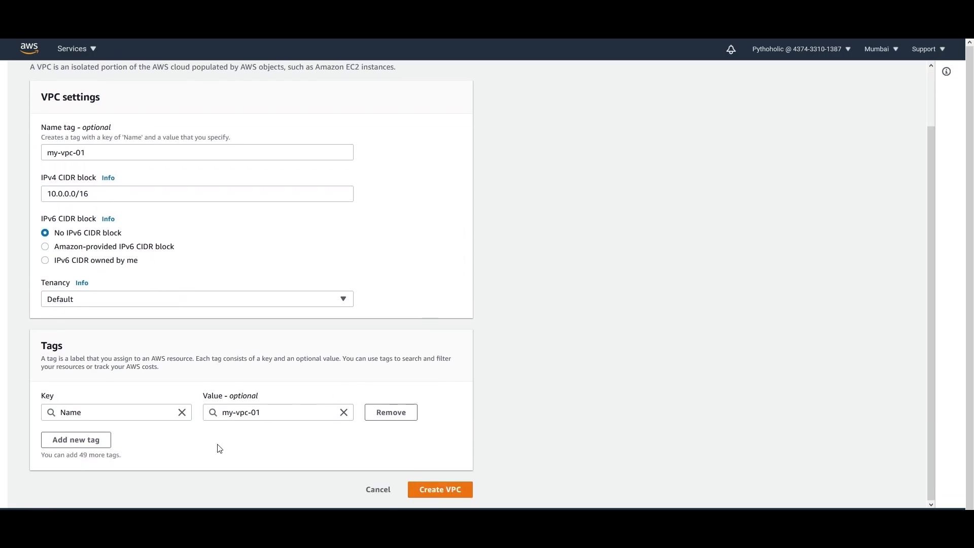
pyautogui.click(441, 496)
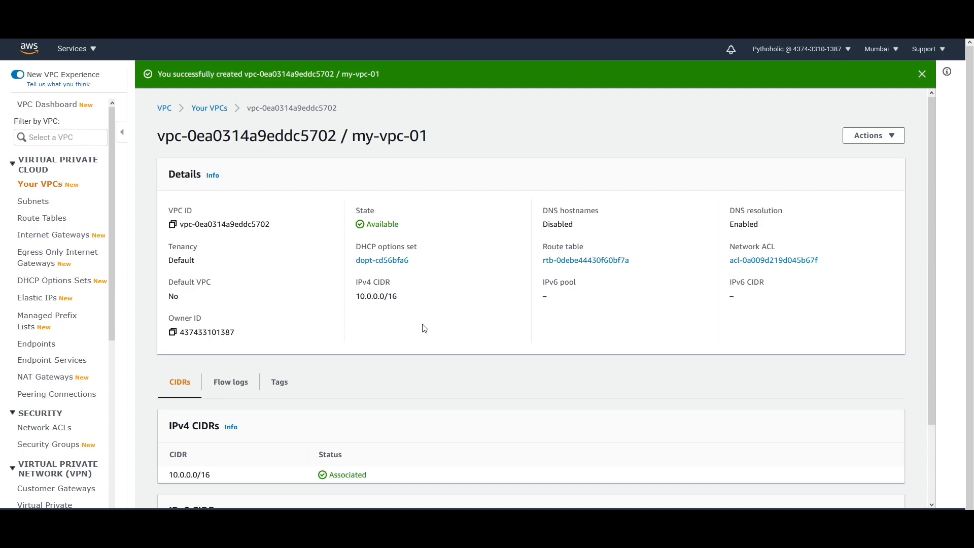
# Start a new subnet named subnet-public-1 in my-vpc-01, with availability zone ap-south-1a
pyautogui.click(34, 204)
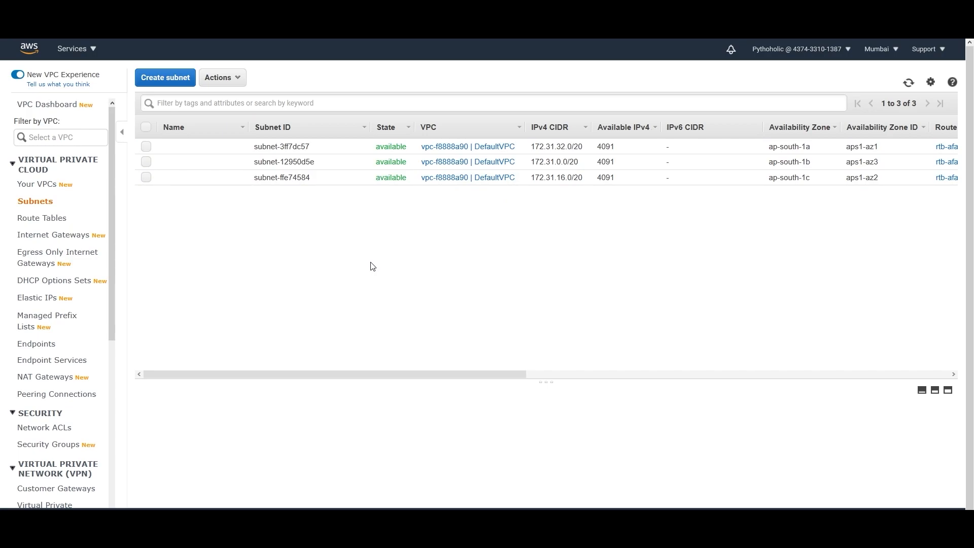
pyautogui.click(157, 79)
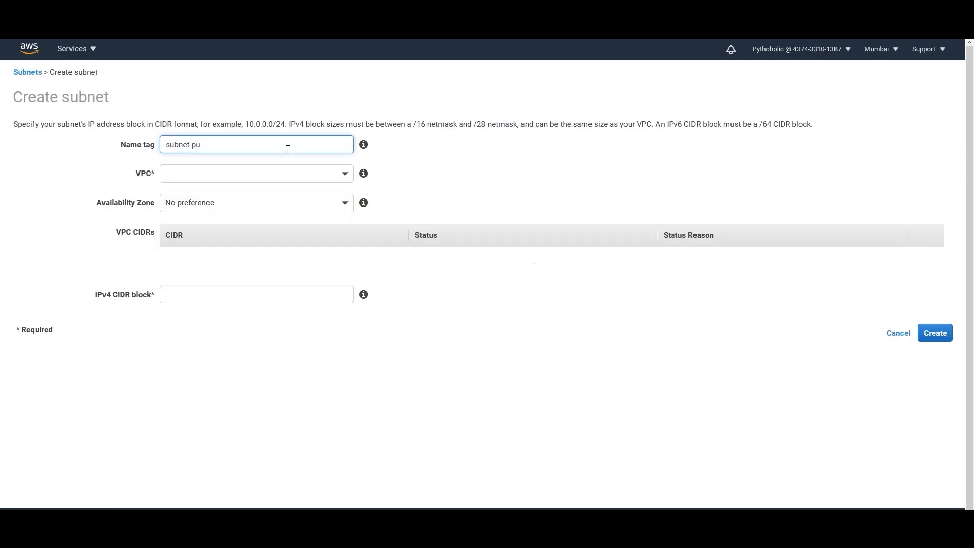
pyautogui.write('public-1')
pyautogui.click(256, 174)
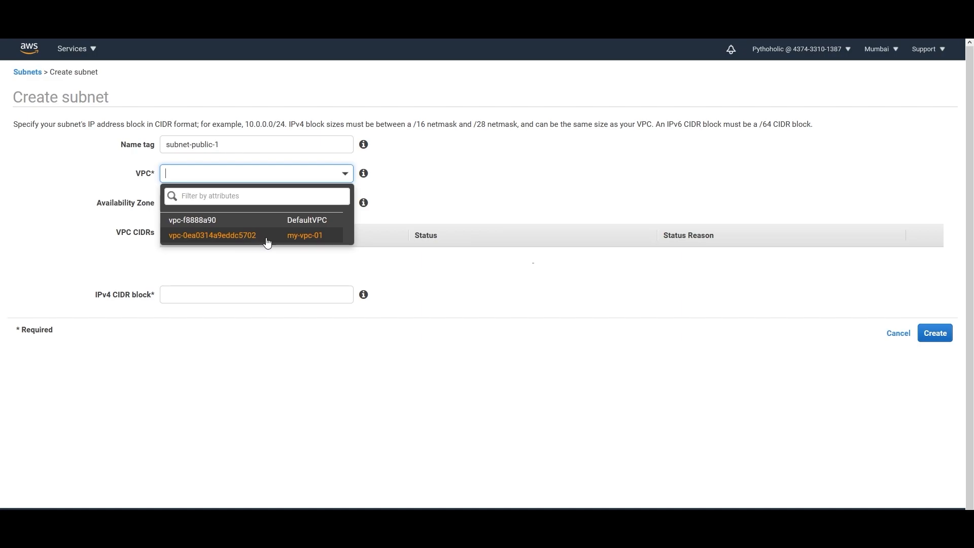
pyautogui.click(313, 238)
pyautogui.click(347, 206)
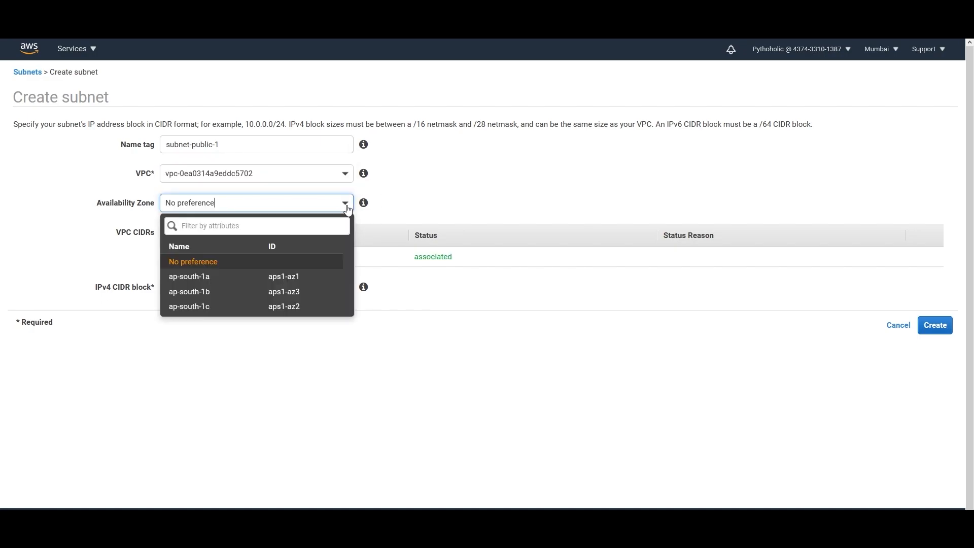
pyautogui.click(320, 278)
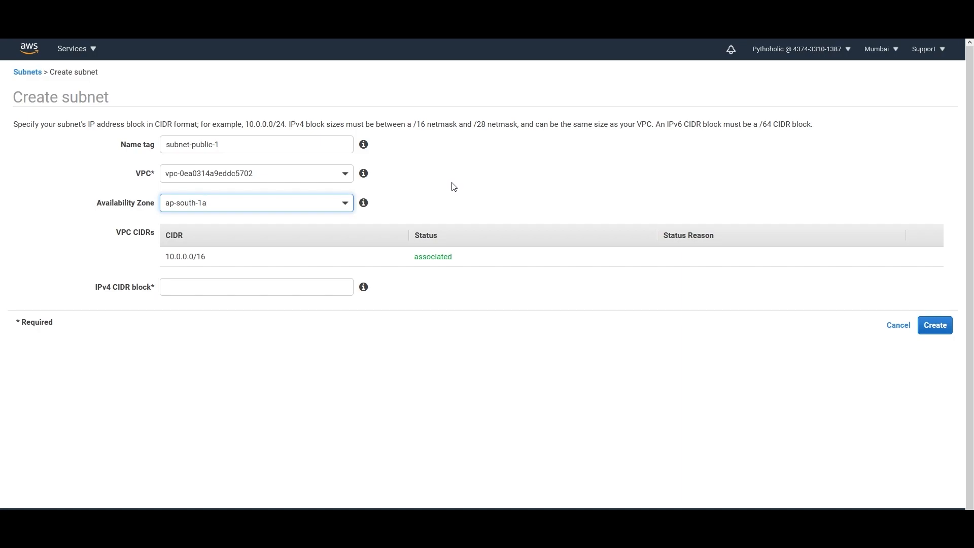
pyautogui.click(345, 203)
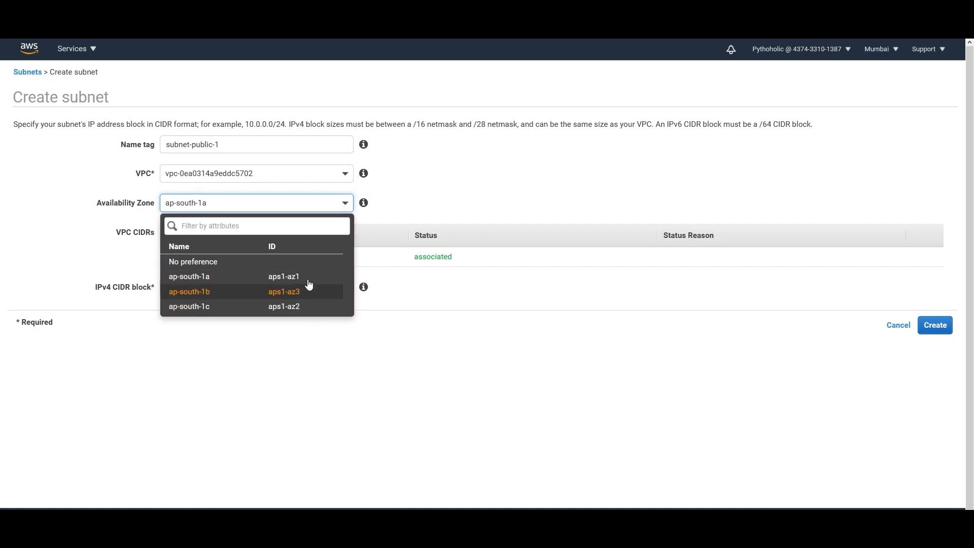
pyautogui.click(481, 206)
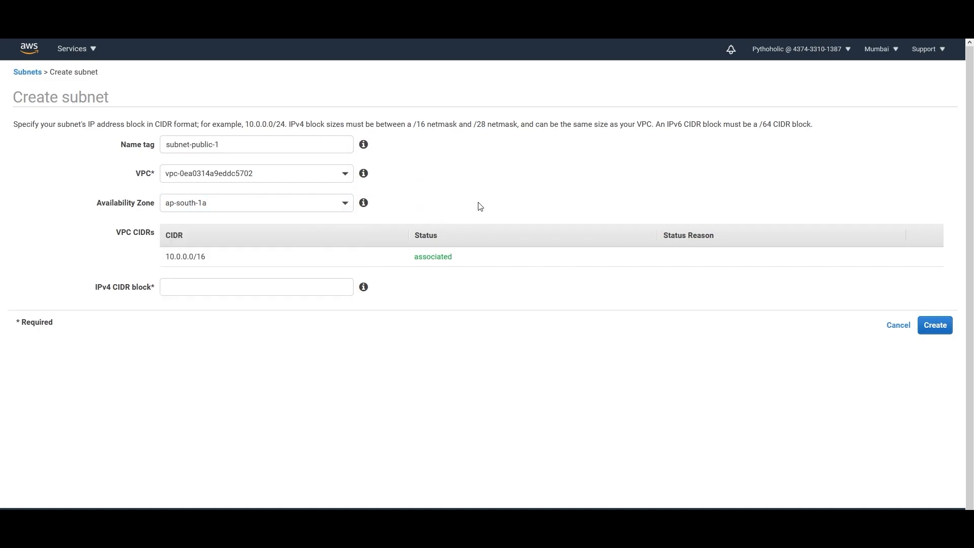
# Set the public subnet's IPv4 CIDR block to 10.0.1.0/24, create it and return to the subnet list
pyautogui.click(239, 291)
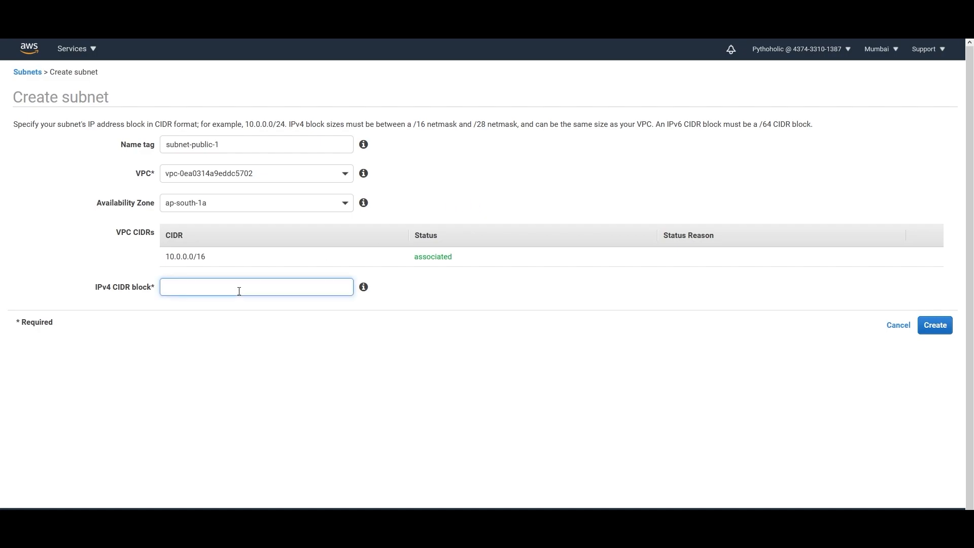
pyautogui.write('10.0')
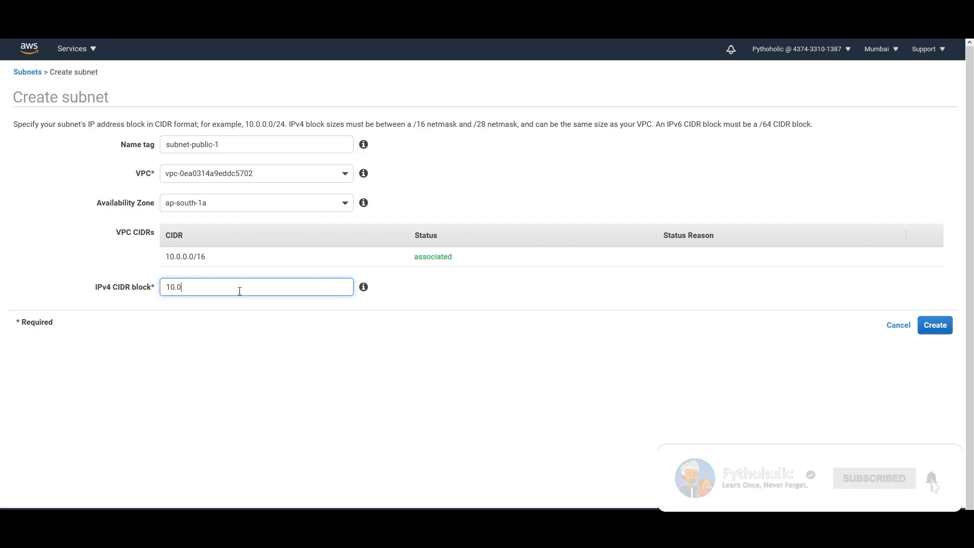
pyautogui.write('.1')
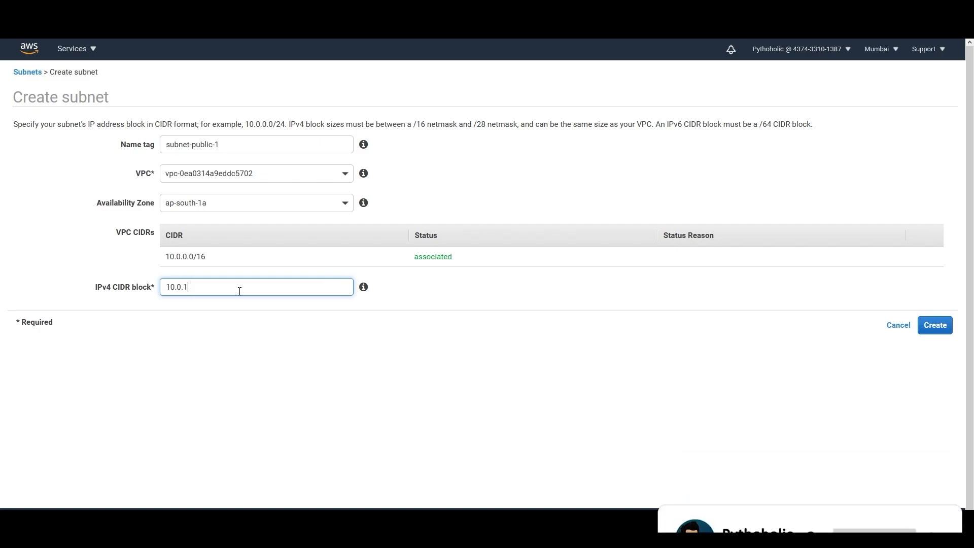
pyautogui.write('.0/24')
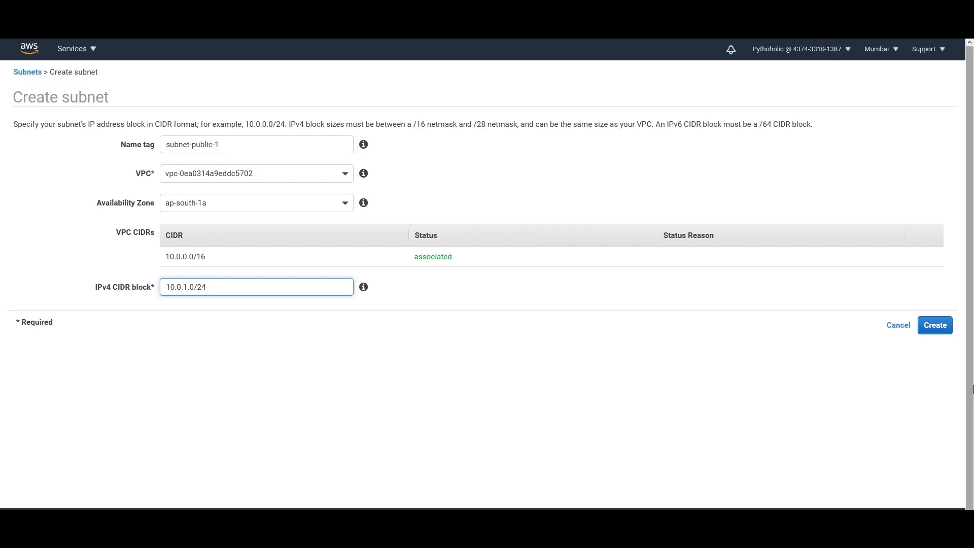
pyautogui.click(935, 327)
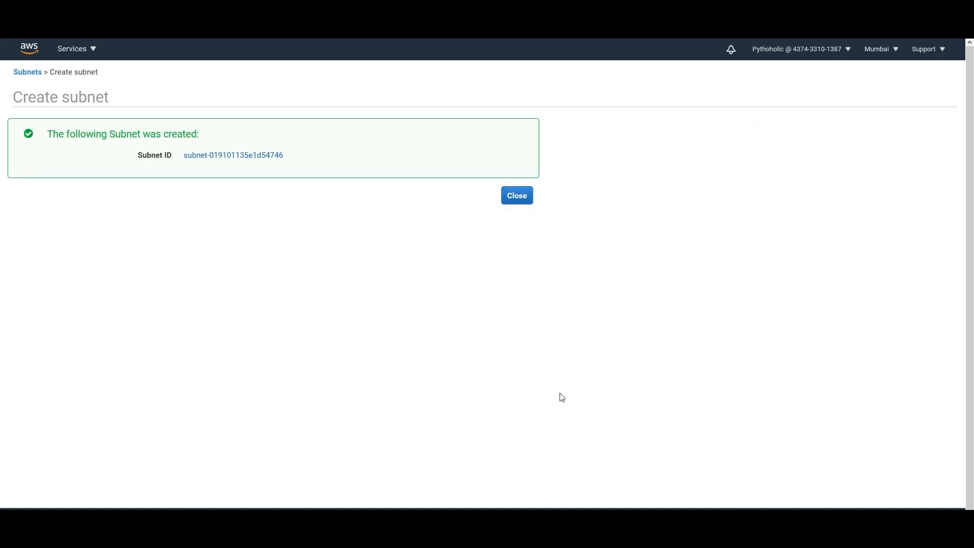
pyautogui.click(510, 199)
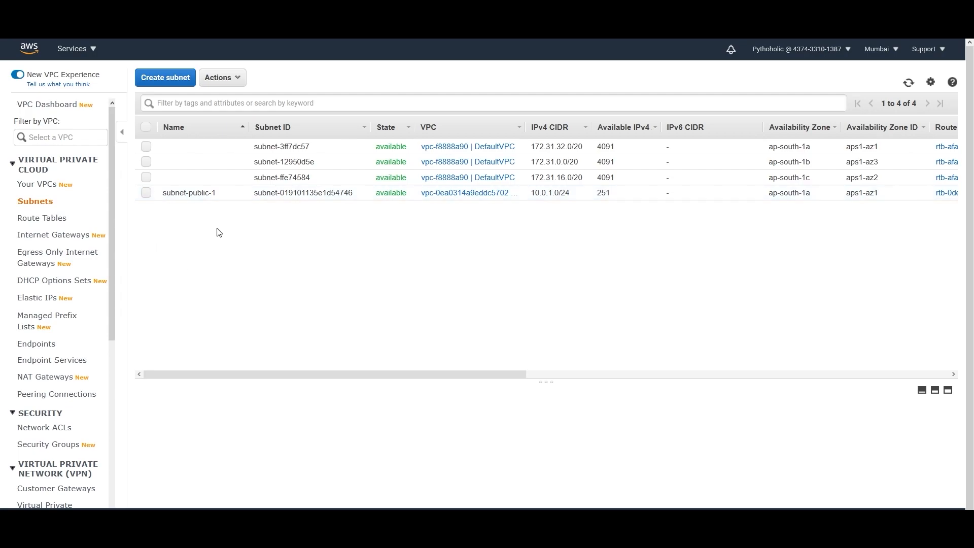
# Start another subnet named subnet-private-1 in my-vpc-01, with availability zone ap-south-1b
pyautogui.click(162, 83)
pyautogui.click(224, 147)
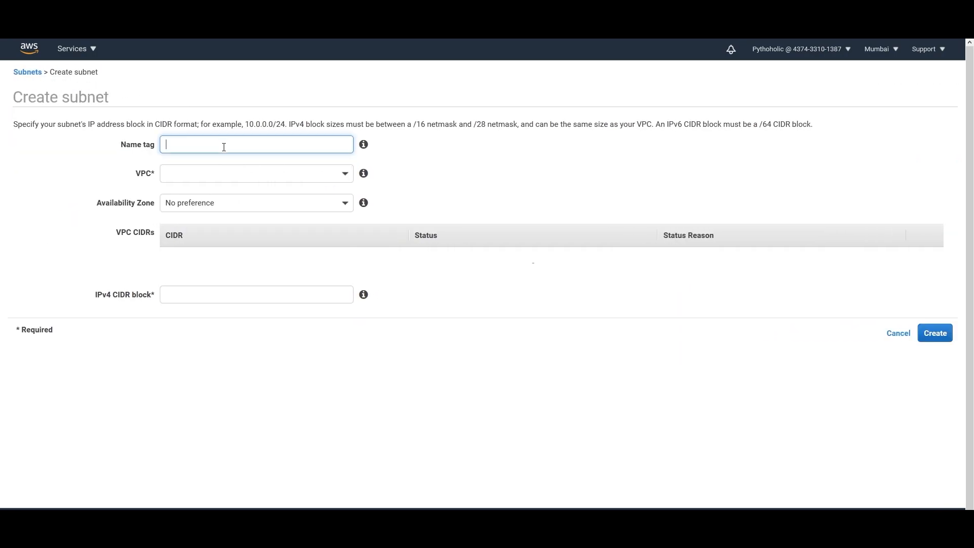
pyautogui.write('subnet-private-1')
pyautogui.click(247, 174)
pyautogui.click(287, 237)
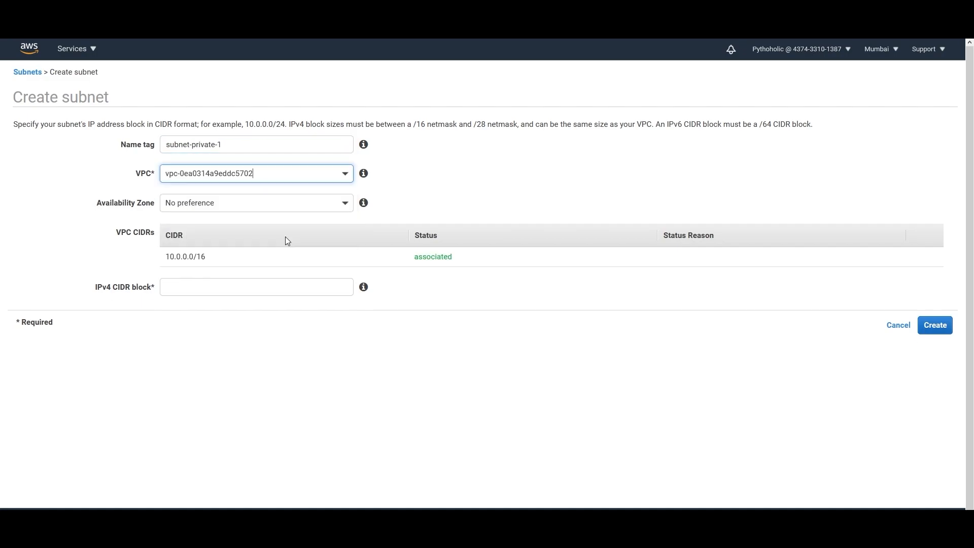
pyautogui.click(329, 205)
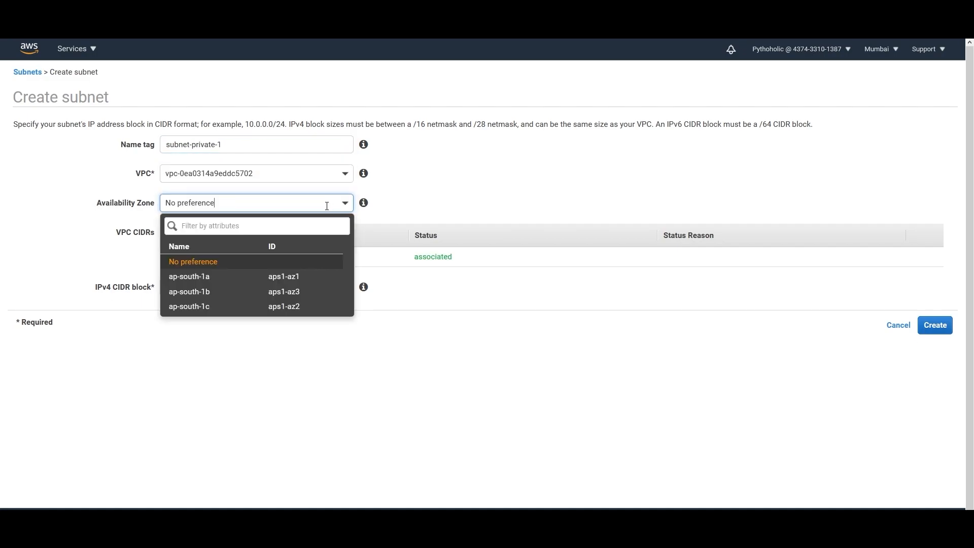
pyautogui.click(289, 296)
# Set the private subnet's IPv4 CIDR block to 10.0.32.0/26, create it and return to the subnet list
pyautogui.click(272, 290)
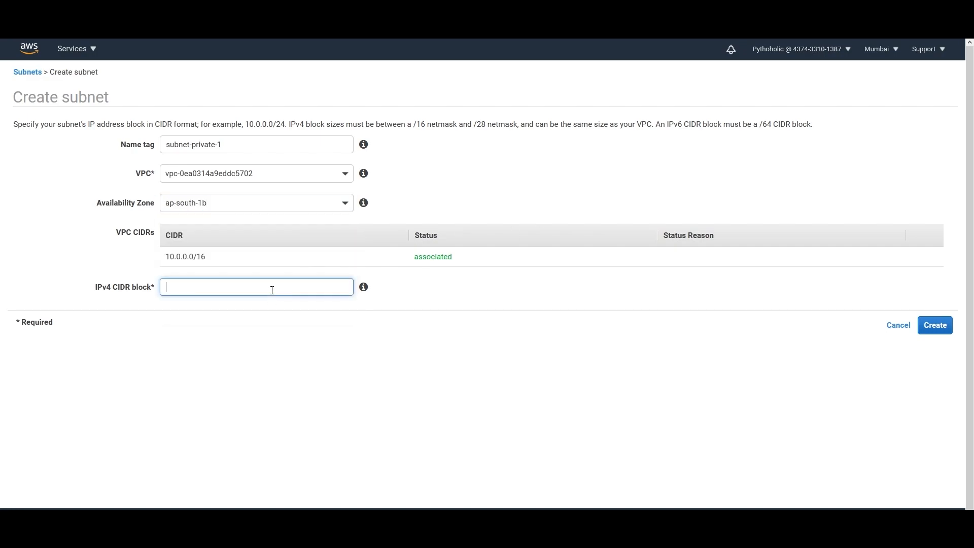
pyautogui.write('10.')
pyautogui.press('BackSpace')
pyautogui.write('.0.32.0/26')
pyautogui.click(931, 325)
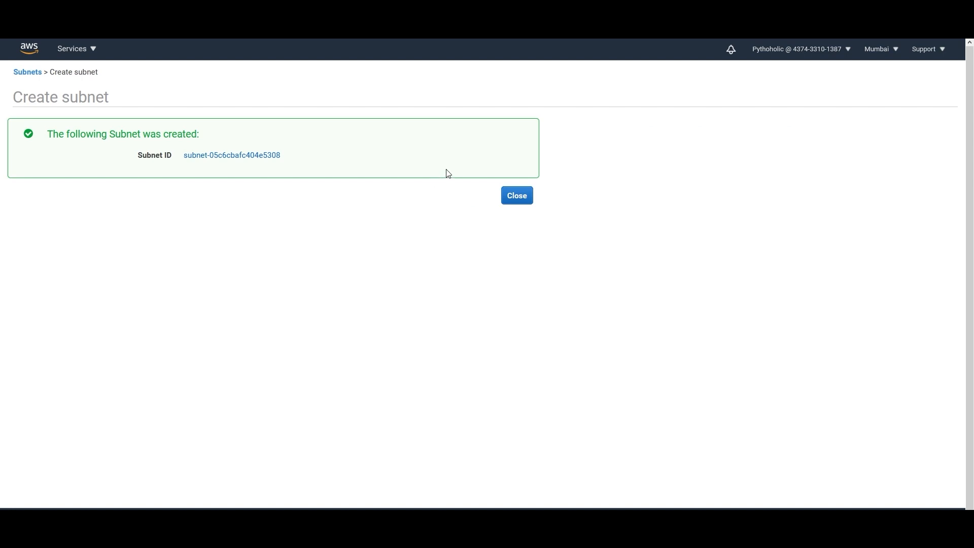
pyautogui.click(524, 198)
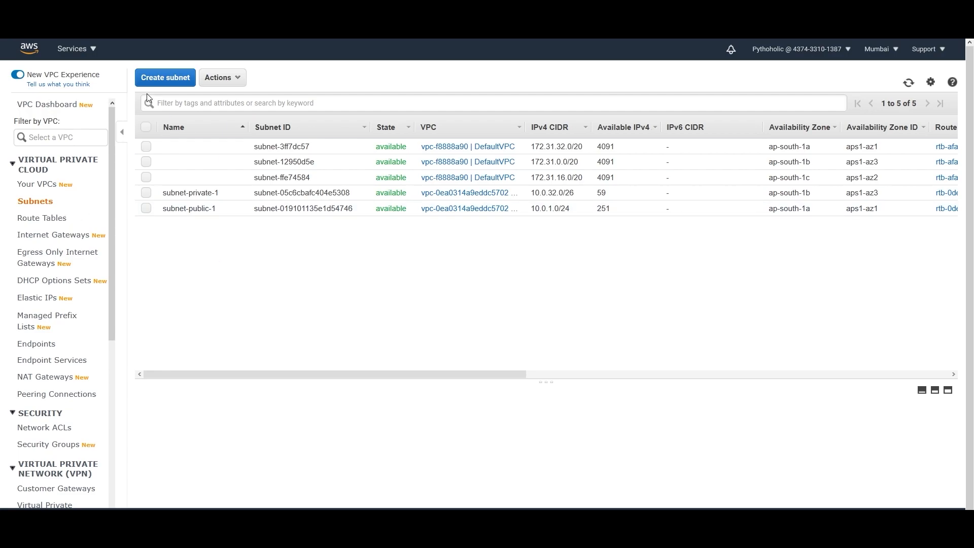
# Open the EC2 service in a separate browser tab and go to its instances list
pyautogui.click(81, 49)
pyautogui.rightClick(64, 176)
pyautogui.click(84, 181)
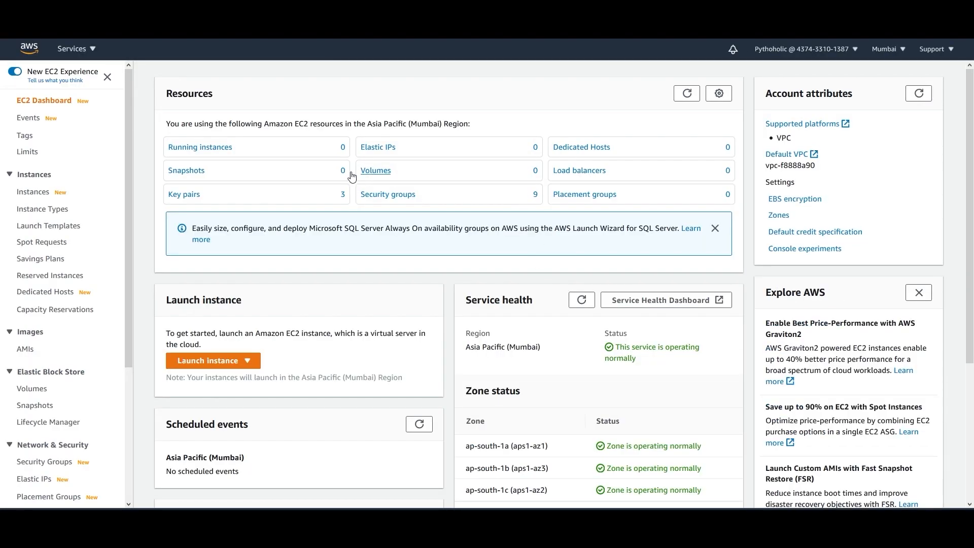
pyautogui.click(220, 152)
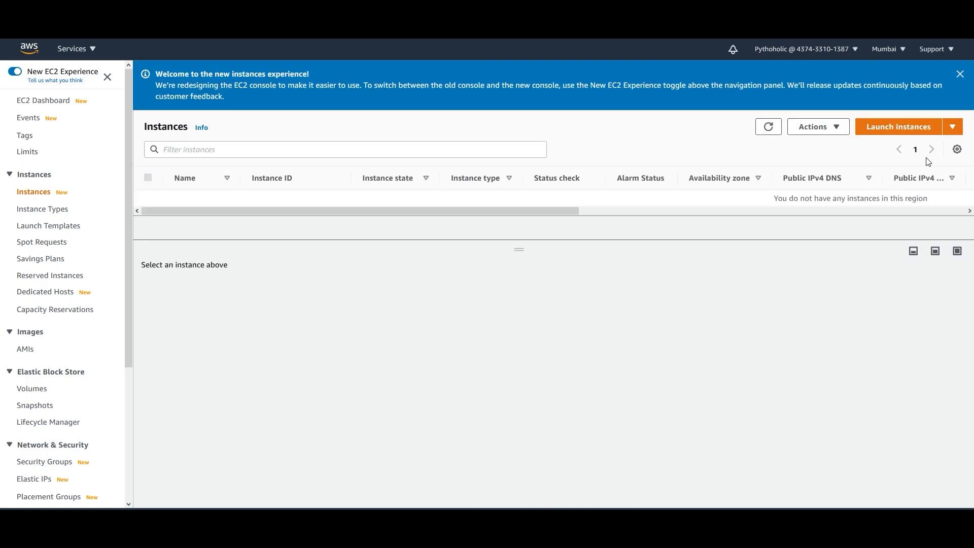
# Start launching an instance with the 64-bit (x86) Amazon Linux 2 AMI and type t2.micro, proceeding to the instance details
pyautogui.click(899, 126)
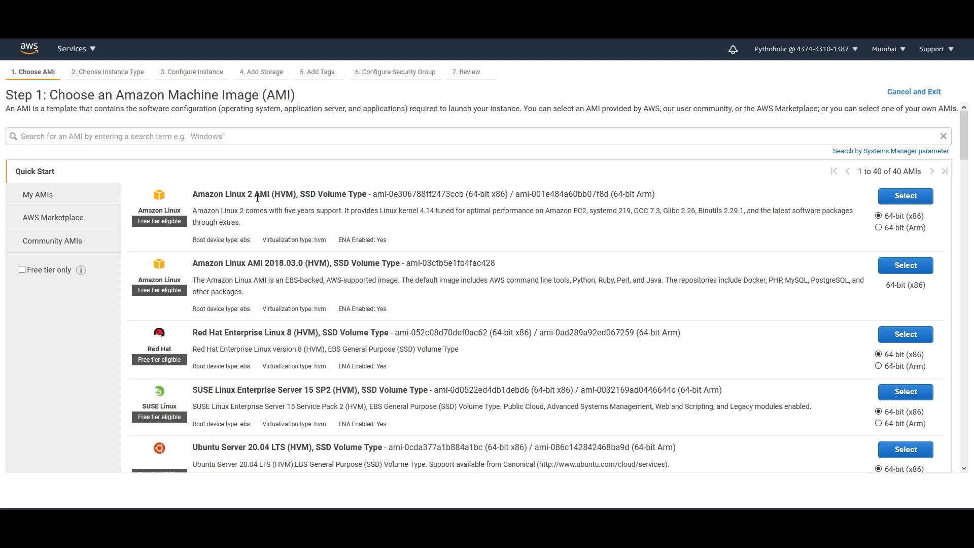
pyautogui.click(912, 197)
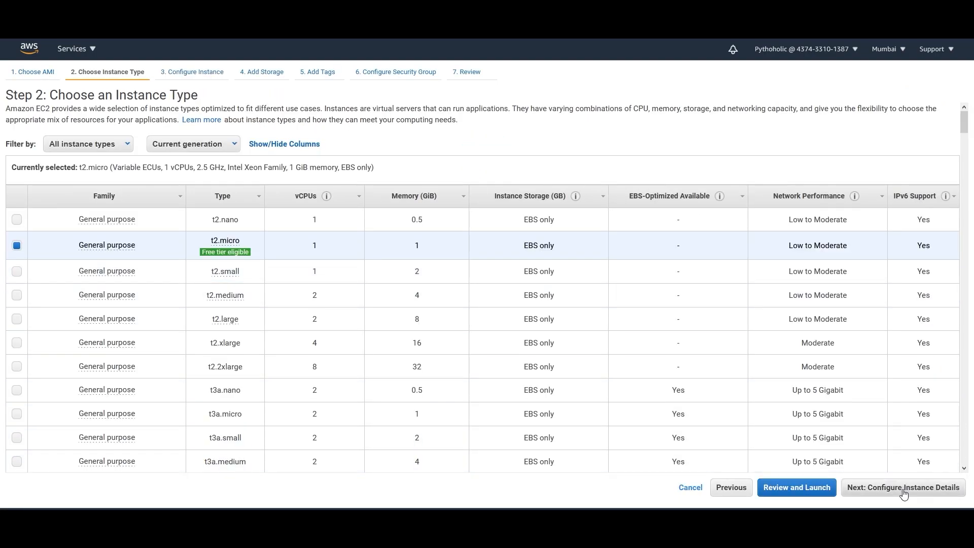
pyautogui.click(903, 488)
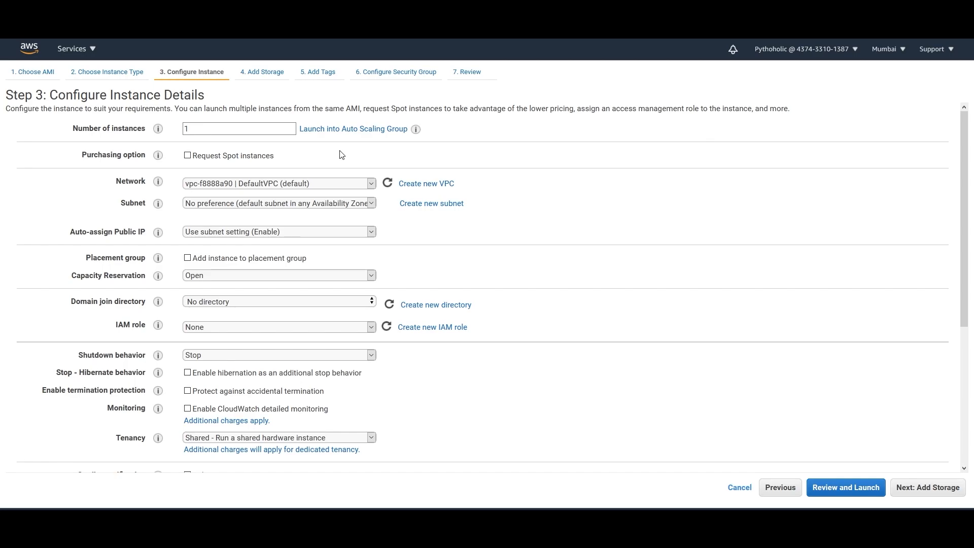
# Set the instance's network to my-vpc-01 and subnet to subnet-public-1, leaving Auto-assign Public IP on the subnet setting
pyautogui.click(251, 183)
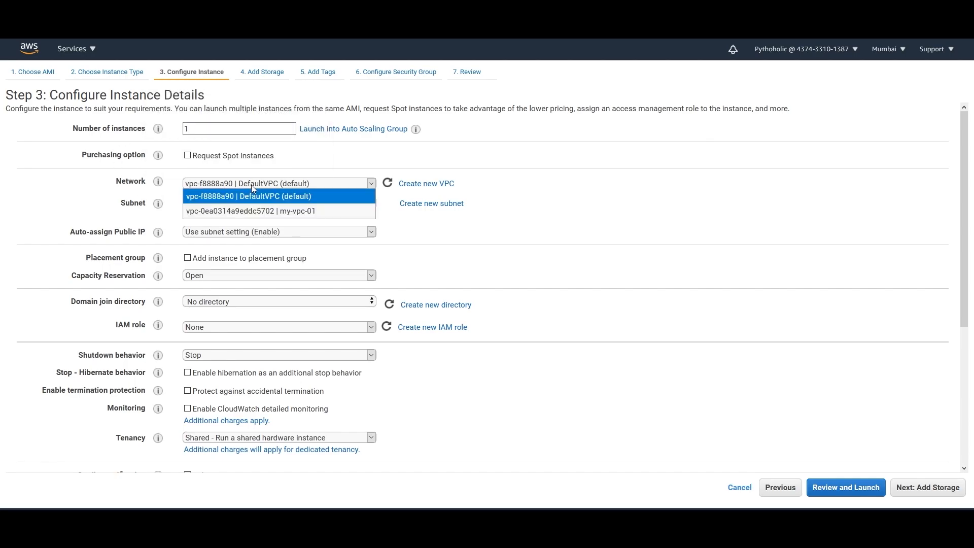
pyautogui.click(262, 211)
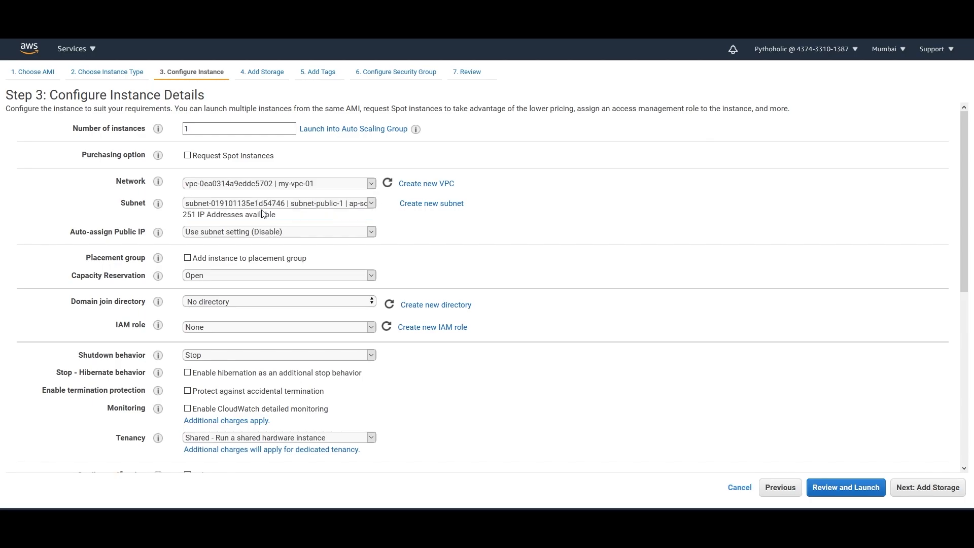
pyautogui.click(290, 204)
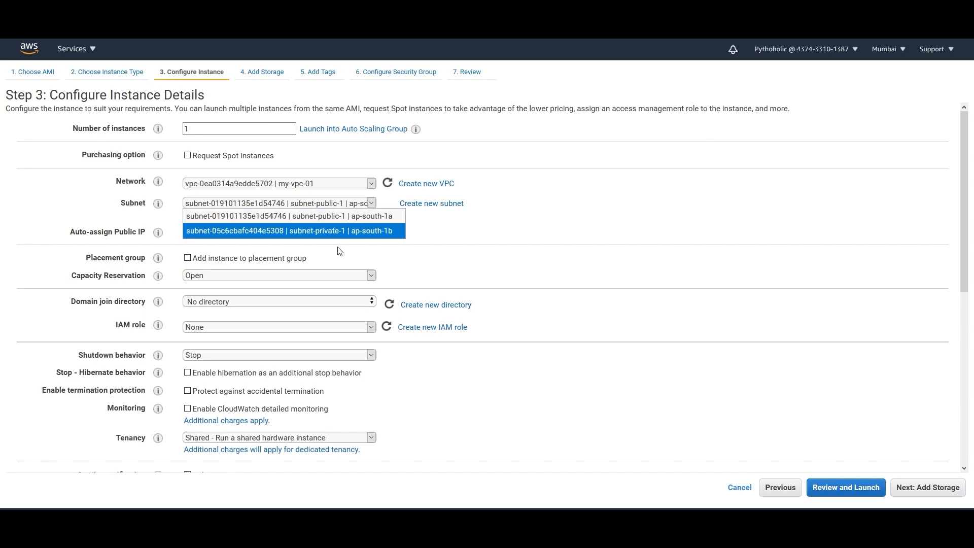
pyautogui.click(372, 216)
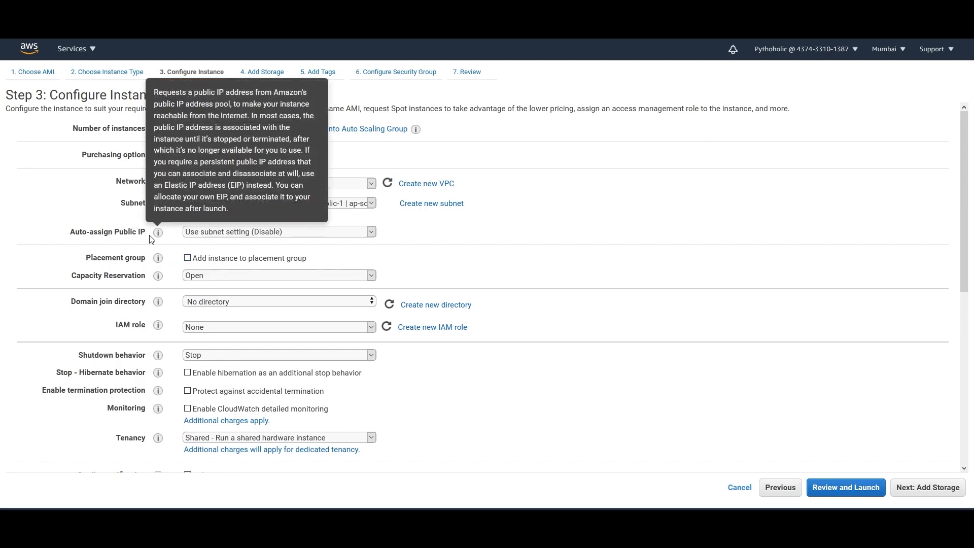
pyautogui.click(257, 233)
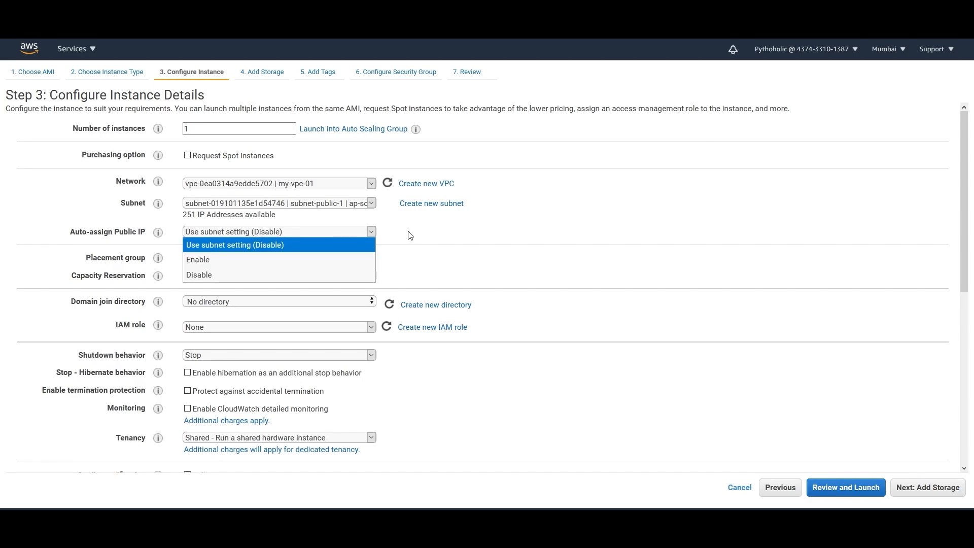
pyautogui.click(250, 246)
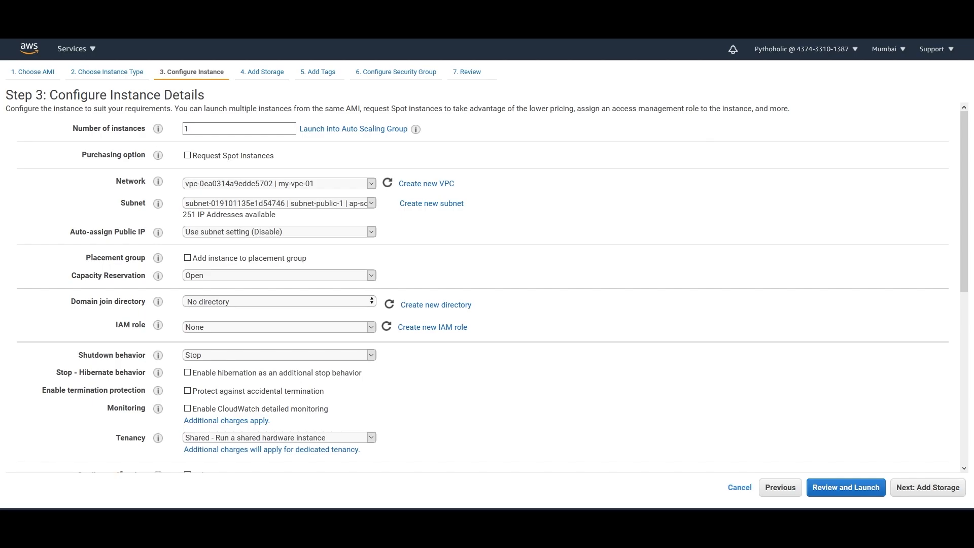
# Go to the VPC subnet list and open the auto-assign IP settings of subnet-public-1
pyautogui.click(104, 165)
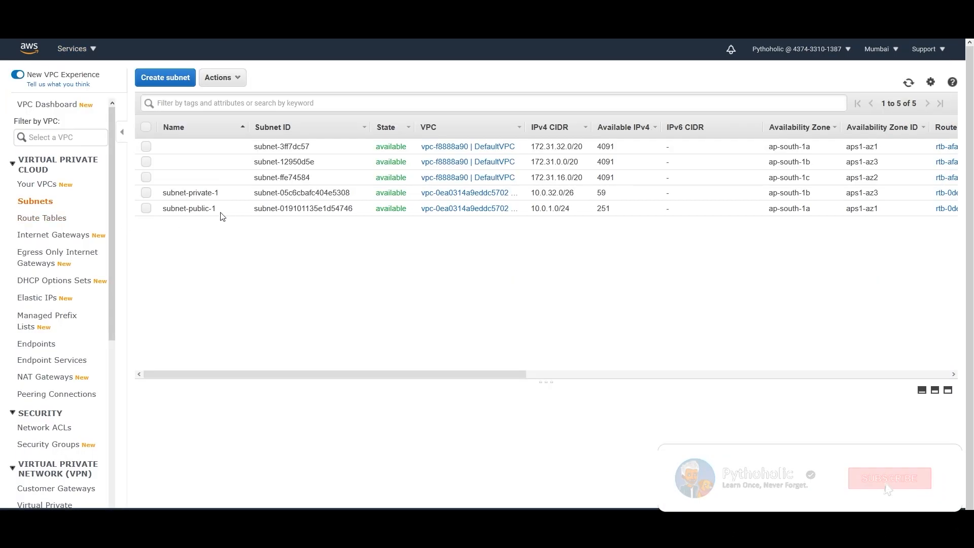
pyautogui.click(201, 209)
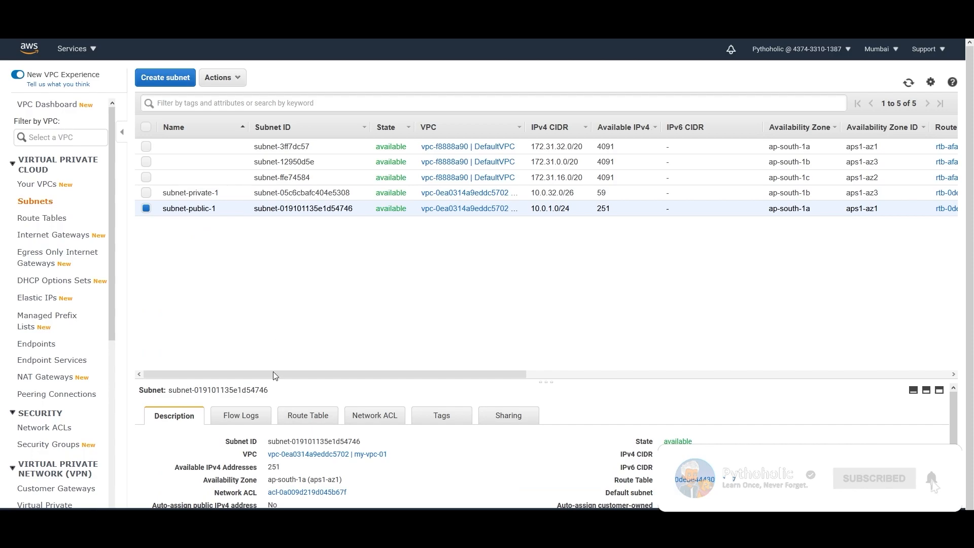
pyautogui.click(220, 81)
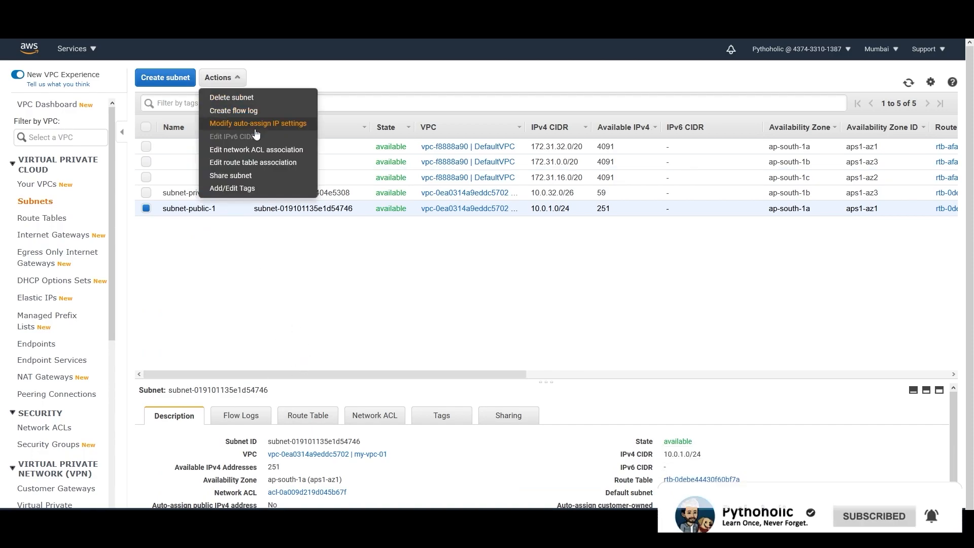
pyautogui.click(284, 127)
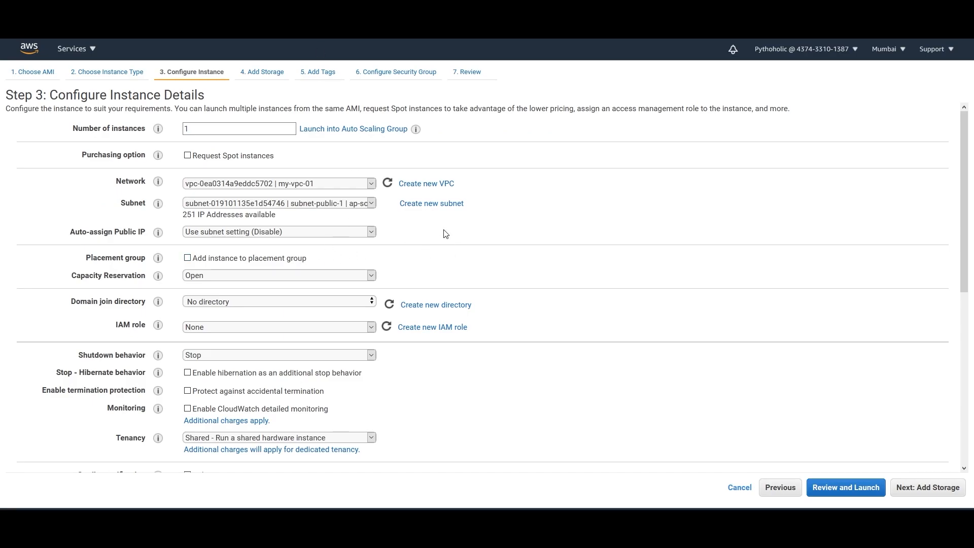
# Set Auto-assign Public IP to Enable in the instance details
pyautogui.click(372, 233)
pyautogui.click(315, 258)
pyautogui.click(125, 239)
pyautogui.scroll(-1, 604, 263)
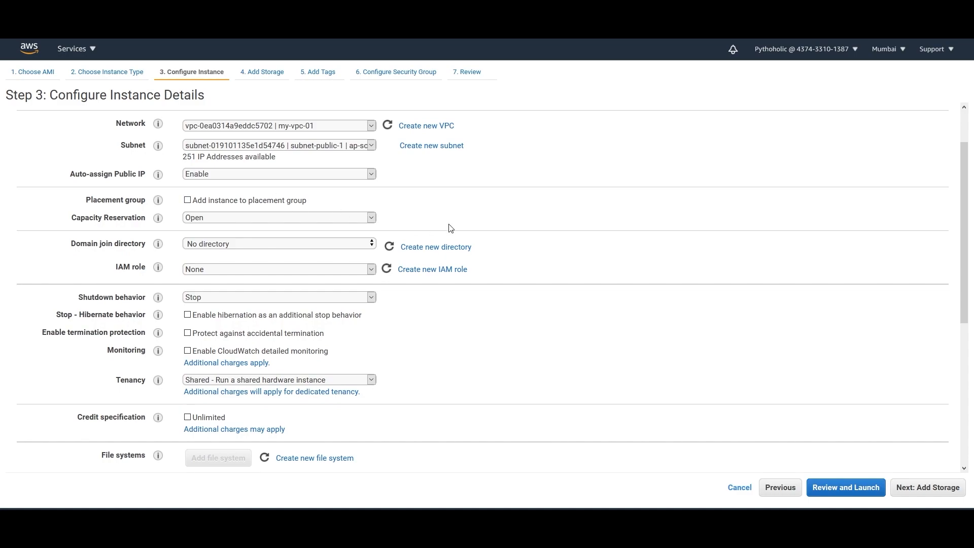
pyautogui.scroll(1, 500, 236)
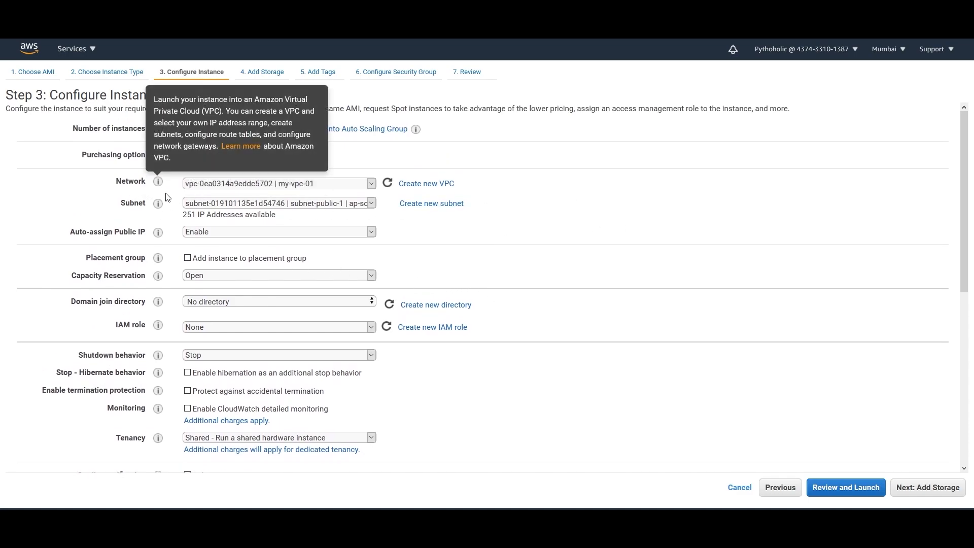